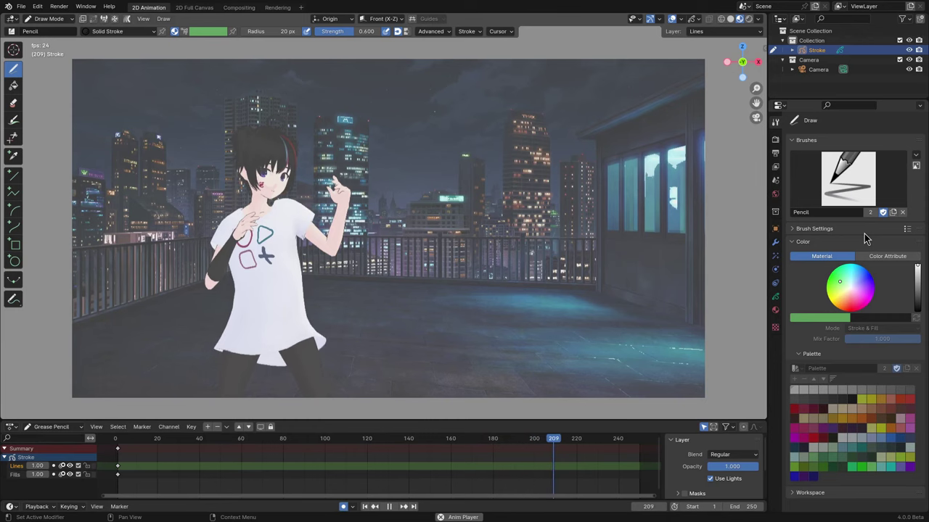
# Step: Switch from Blender to workspace 2 with the image viewer, terminal and Files
pyautogui.press('super+2')
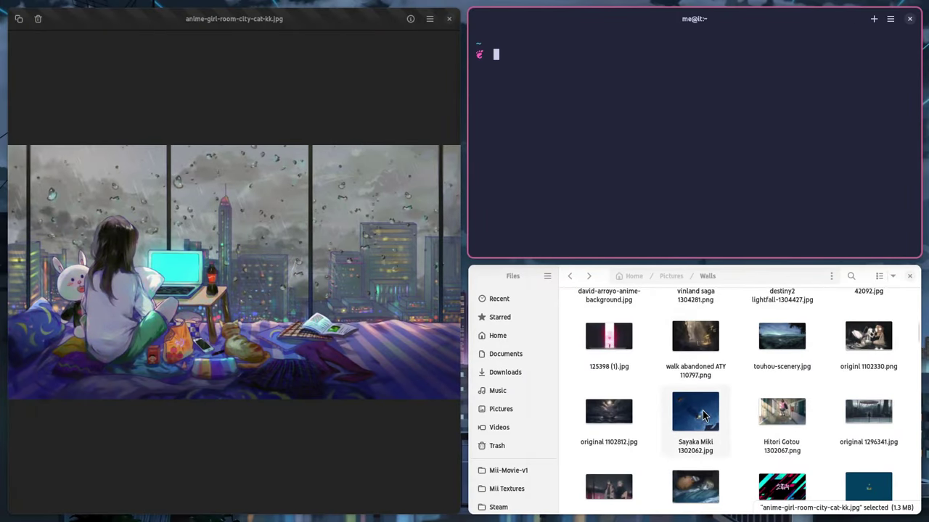
# Step: Open Sayaka Miki 1302062.jpg and chainsaw man 1289086.jpg from Files in the image viewer
pyautogui.moveTo(695, 411); pyautogui.dragTo(277, 270)
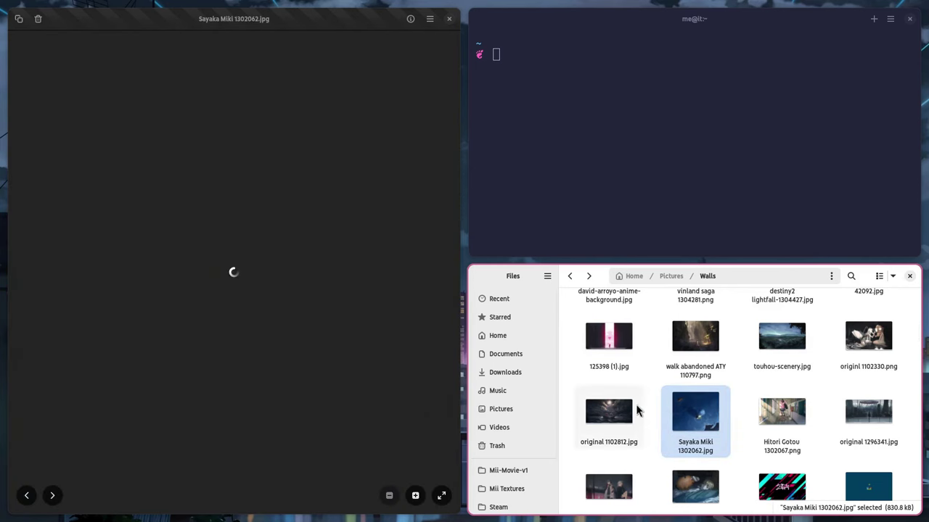
pyautogui.scroll(-2, 682, 421)
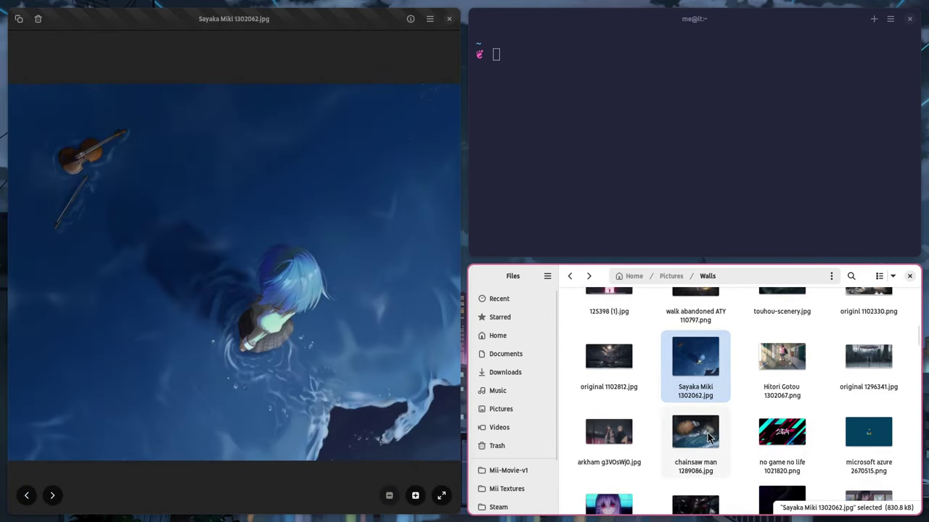
pyautogui.moveTo(695, 434); pyautogui.dragTo(303, 254)
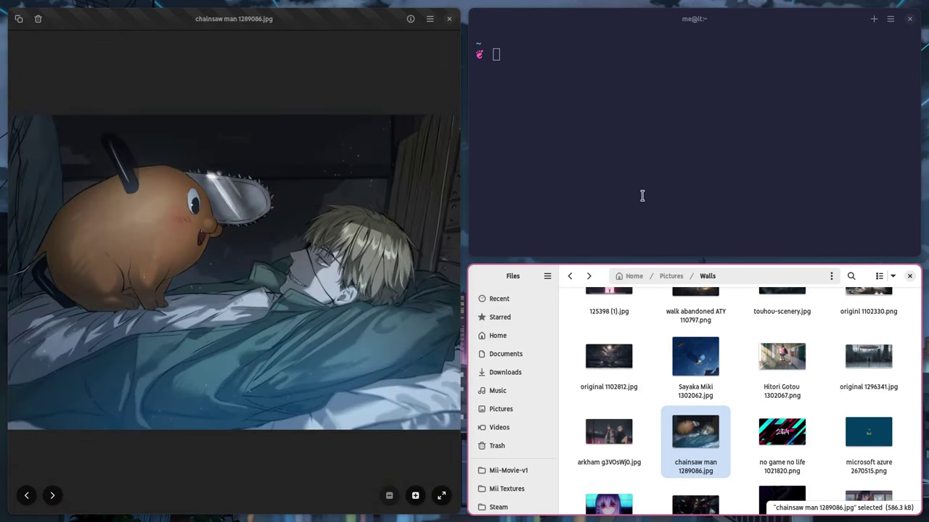
pyautogui.click(642, 195)
pyautogui.write('cd Pictures/Wall')
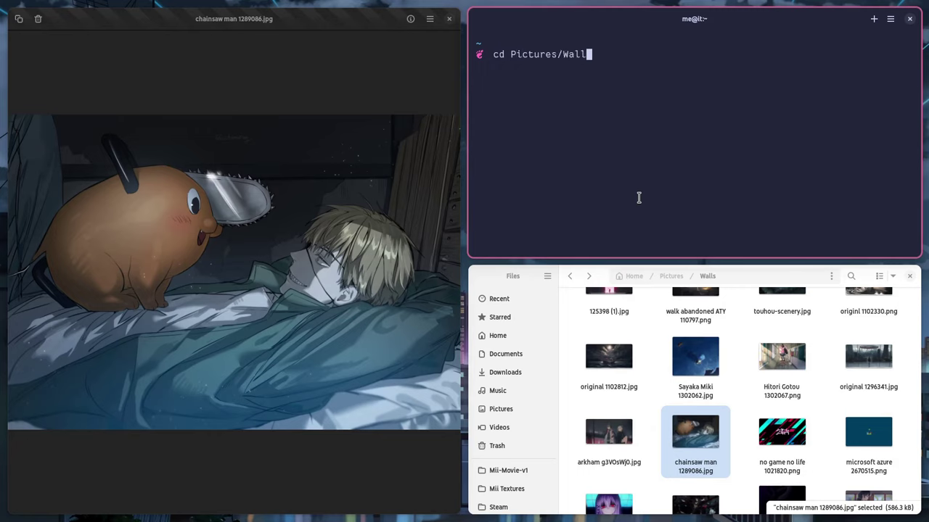
# Step: Change into Pictures/Walls and run ripdrag *.jpg on all its wallpapers
pyautogui.press('Tab')
pyautogui.press('Tab')
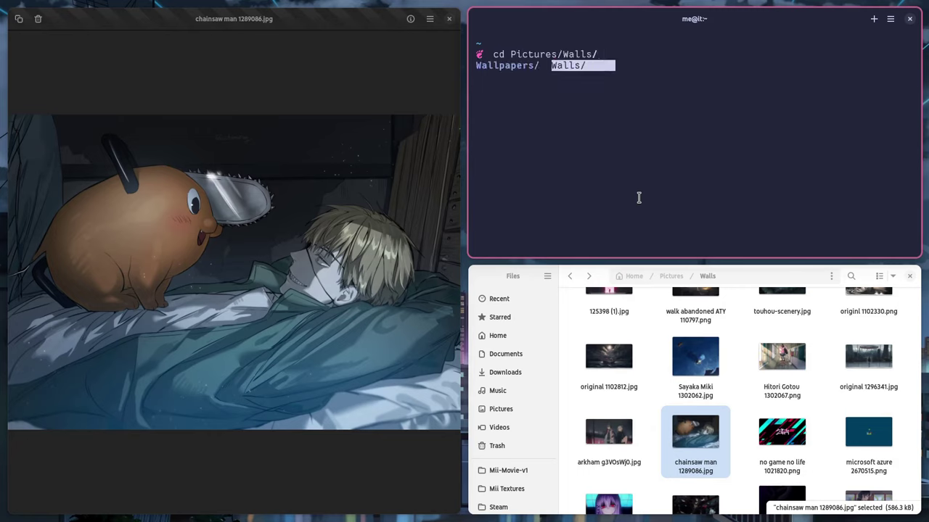
pyautogui.press('Return')
pyautogui.press('Return')
pyautogui.write('ripdrag *.jpg')
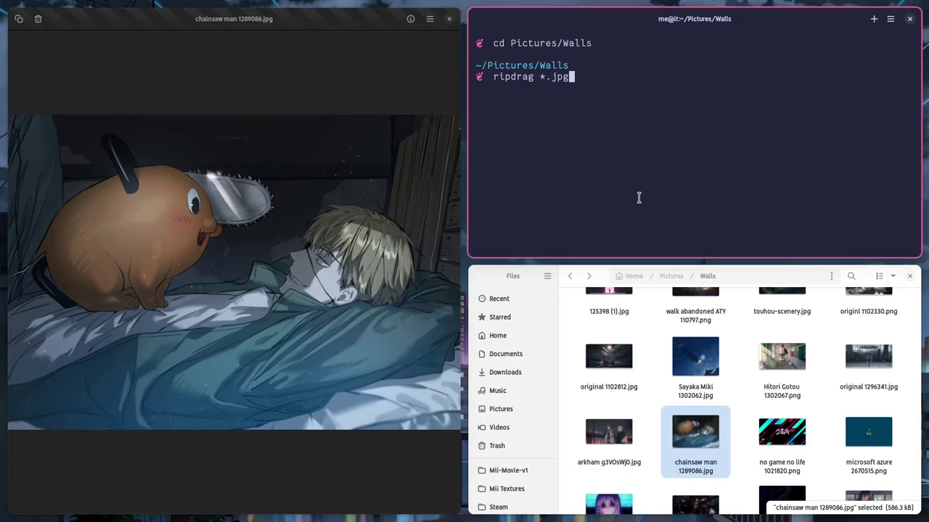
pyautogui.press('Return')
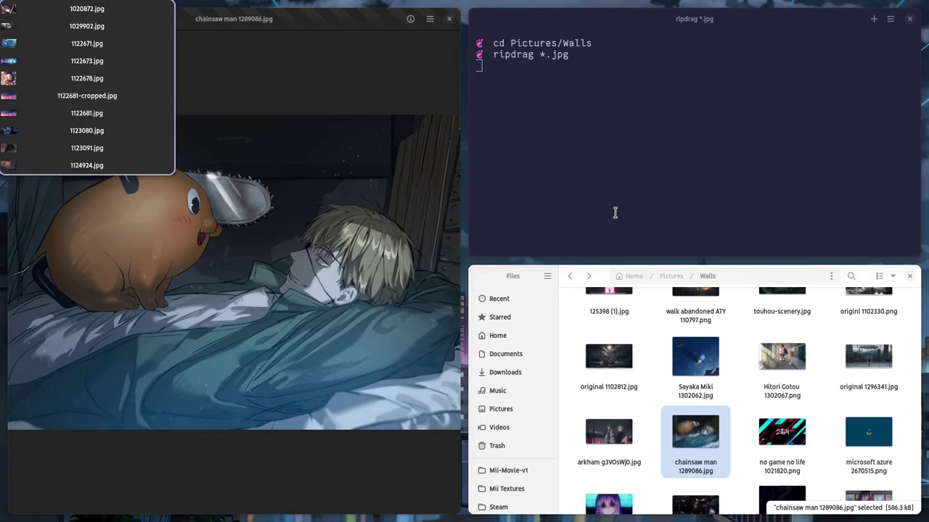
# Step: Drag 1123091.jpg and 959202.jpg from the ripdrag list into the viewer, then close ripdrag
pyautogui.moveTo(95, 118); pyautogui.dragTo(586, 147)
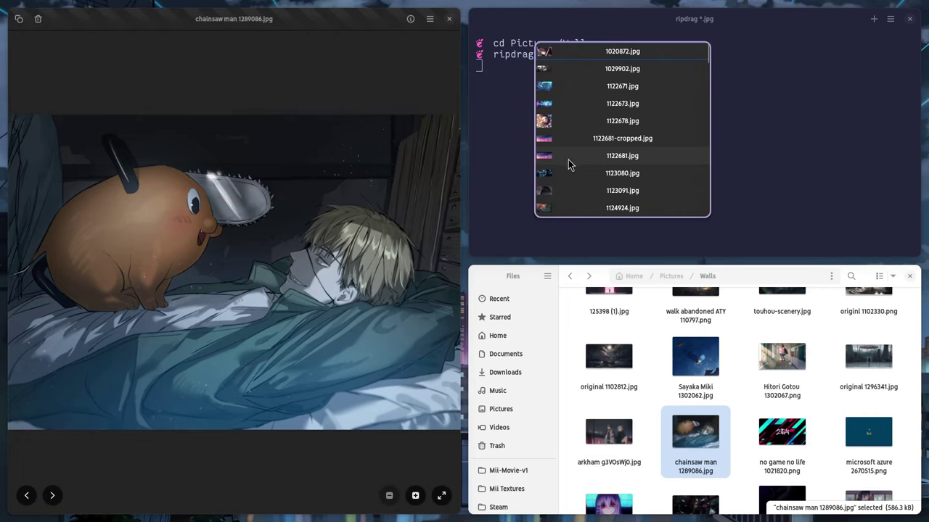
pyautogui.moveTo(555, 190); pyautogui.dragTo(237, 234)
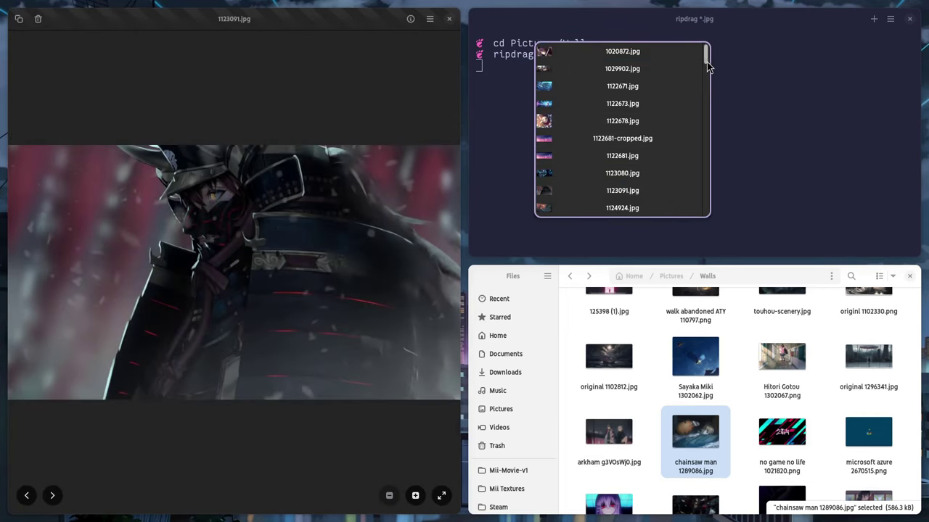
pyautogui.moveTo(705, 55)
pyautogui.mouseDown()
pyautogui.moveTo(706, 117)
pyautogui.moveTo(301, 153)
pyautogui.mouseUp()
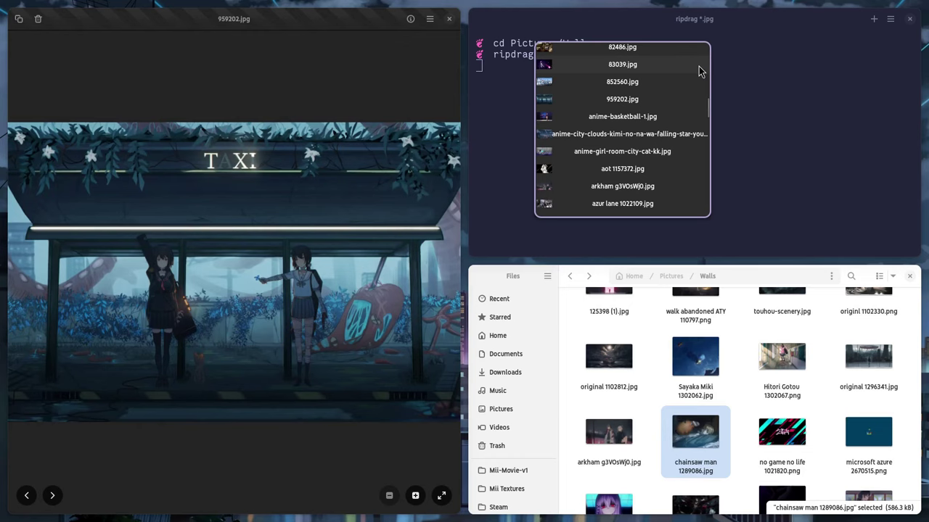
pyautogui.click(640, 111)
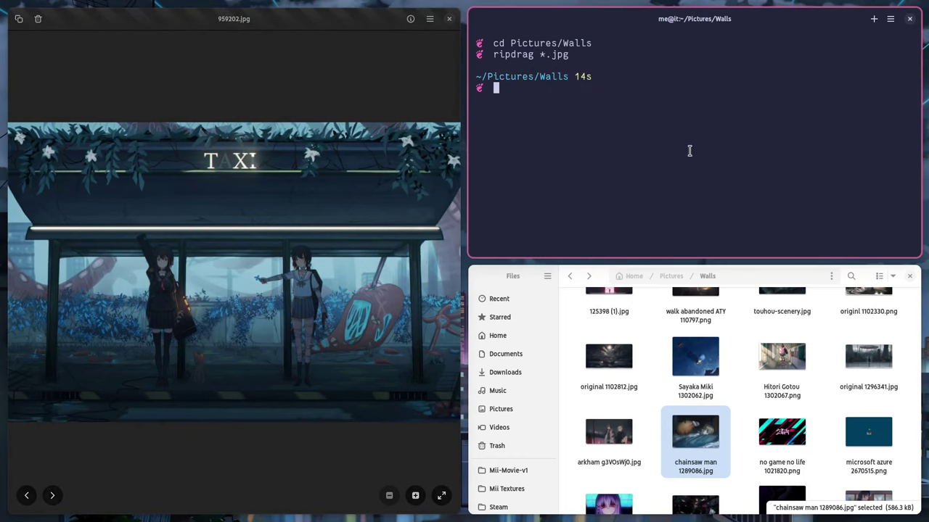
# Step: Relaunch ripdrag with -s 120 -i, open 1122673.jpg in the viewer, then close both windows
pyautogui.press('Up')
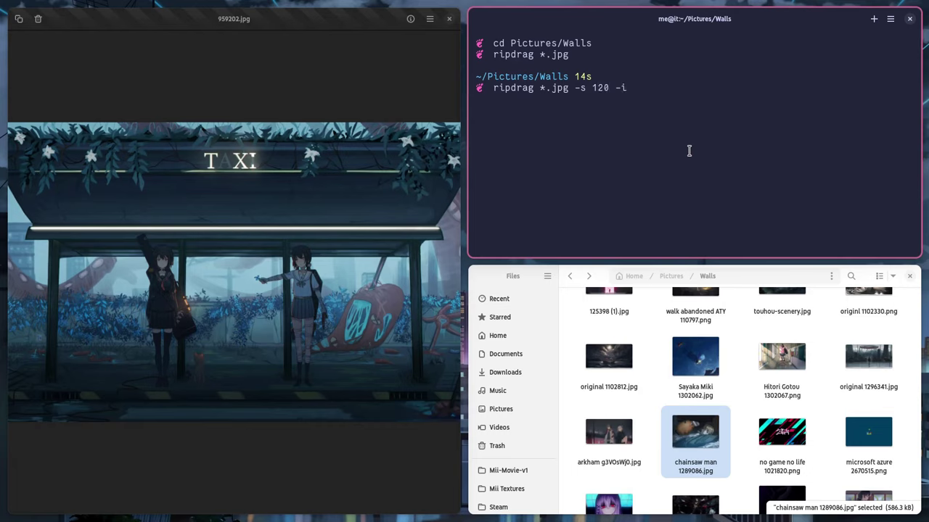
pyautogui.press('Return')
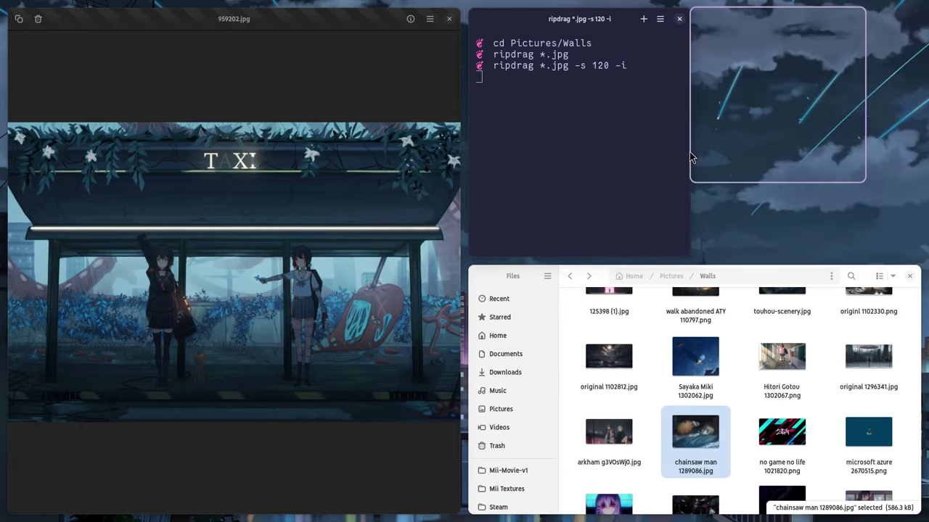
pyautogui.scroll(-2, 771, 120)
pyautogui.scroll(-2, 771, 121)
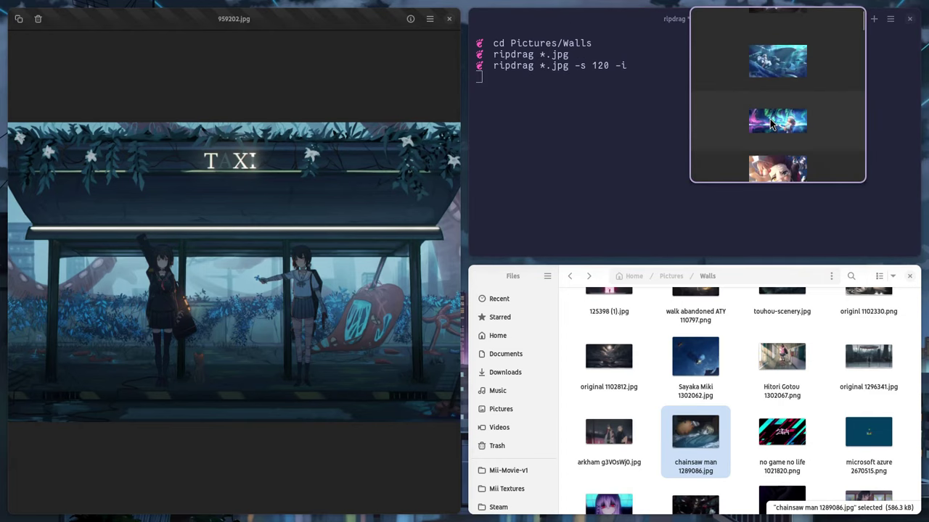
pyautogui.moveTo(780, 126); pyautogui.dragTo(296, 172)
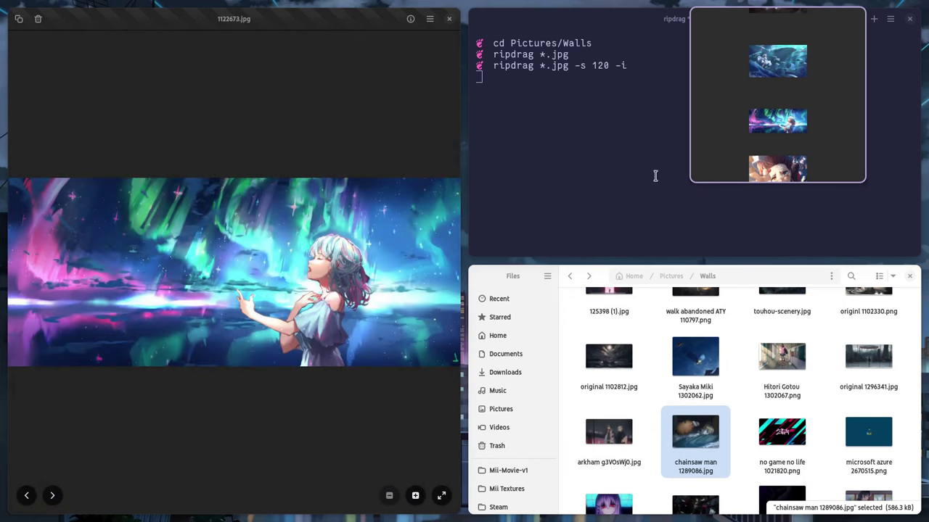
pyautogui.click(795, 126)
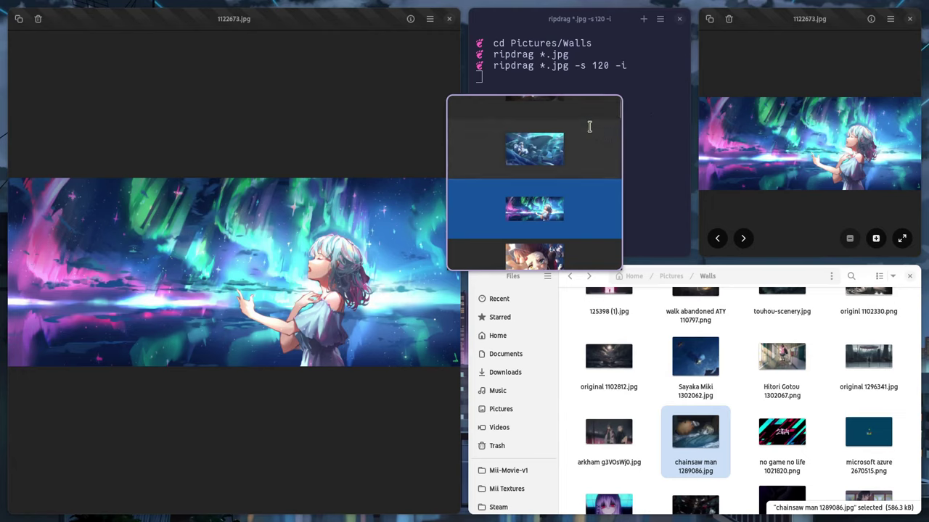
pyautogui.press('Escape')
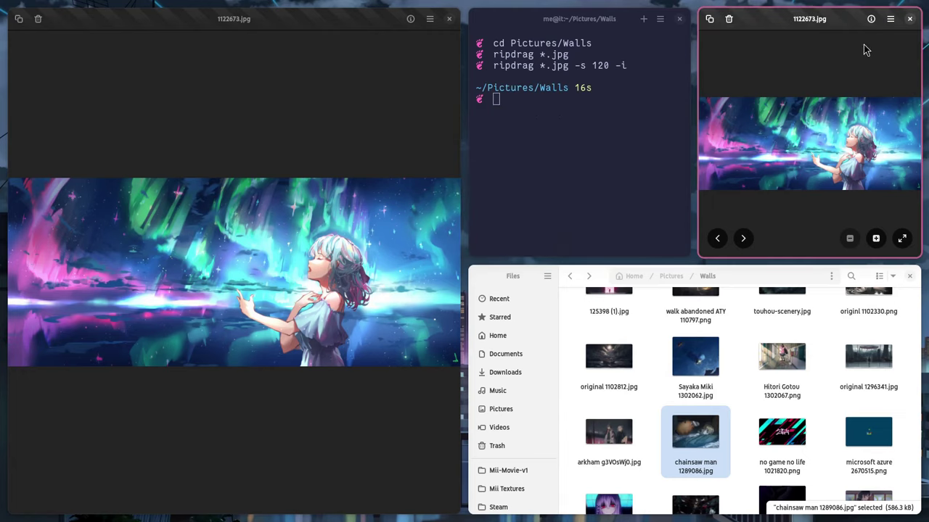
pyautogui.click(911, 19)
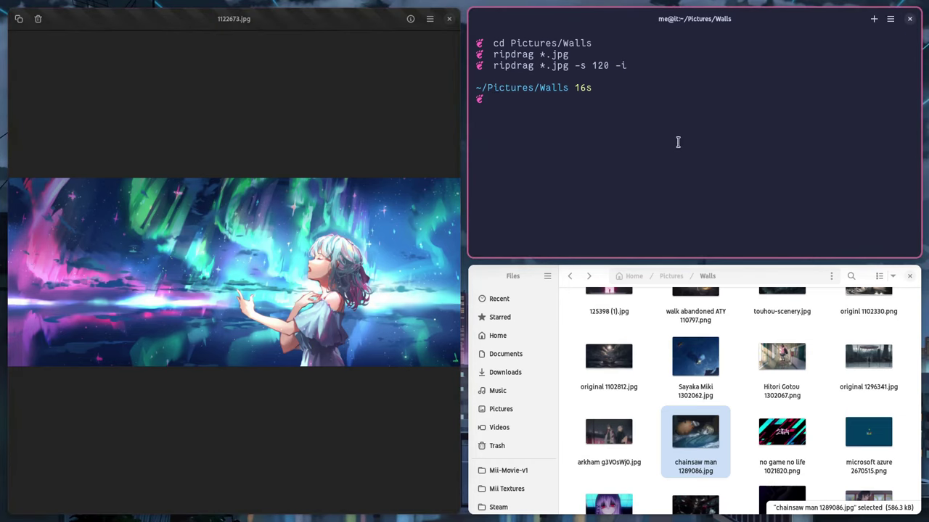
# Step: Launch ripdrag -t as a drop target and place its window over the viewer
pyautogui.press('Up')
pyautogui.press('Return')
pyautogui.moveTo(94, 151); pyautogui.dragTo(294, 208)
# Step: Drop Sayaka Miki, Hitori Gotou, 1296341.jpg, chainsaw man and a four-file selection from Files
pyautogui.moveTo(695, 356)
pyautogui.mouseDown()
pyautogui.moveTo(321, 238)
pyautogui.moveTo(283, 182)
pyautogui.mouseUp()
pyautogui.moveTo(781, 355); pyautogui.dragTo(280, 193)
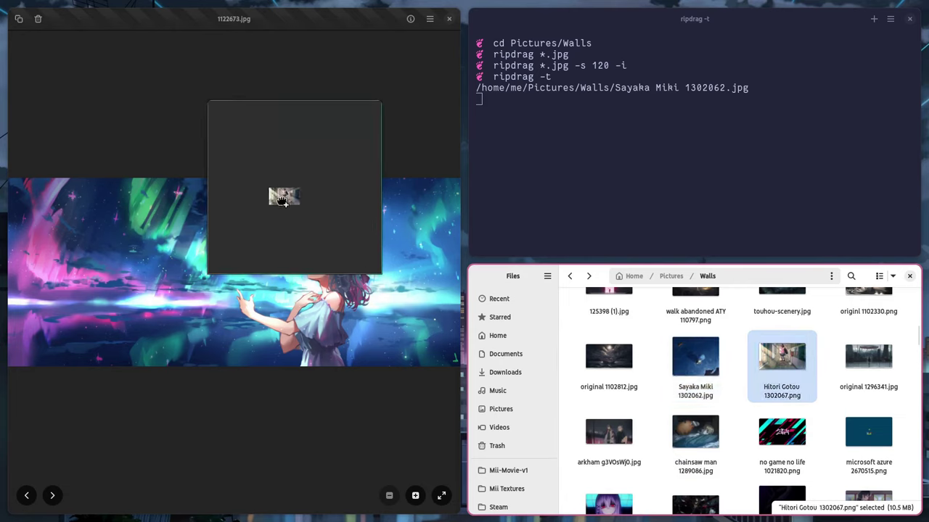
pyautogui.moveTo(891, 373); pyautogui.dragTo(629, 172)
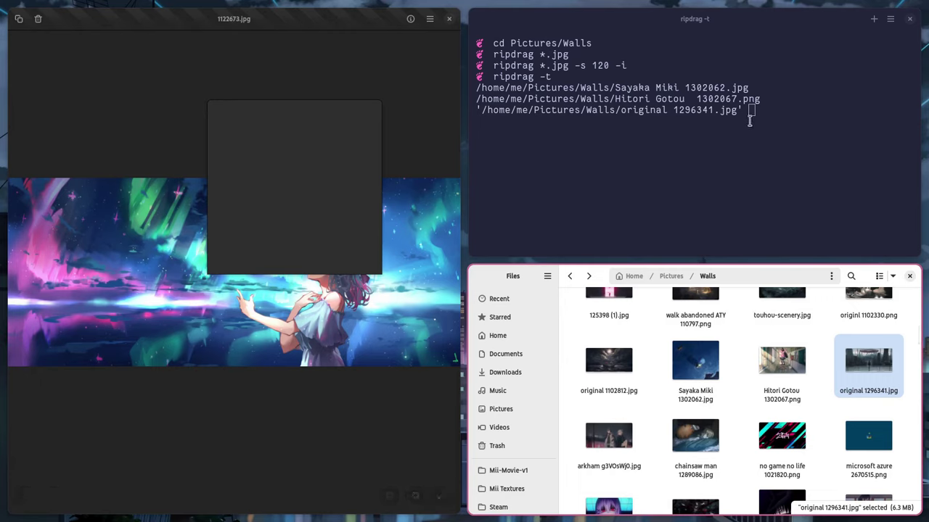
pyautogui.moveTo(695, 436); pyautogui.dragTo(349, 188)
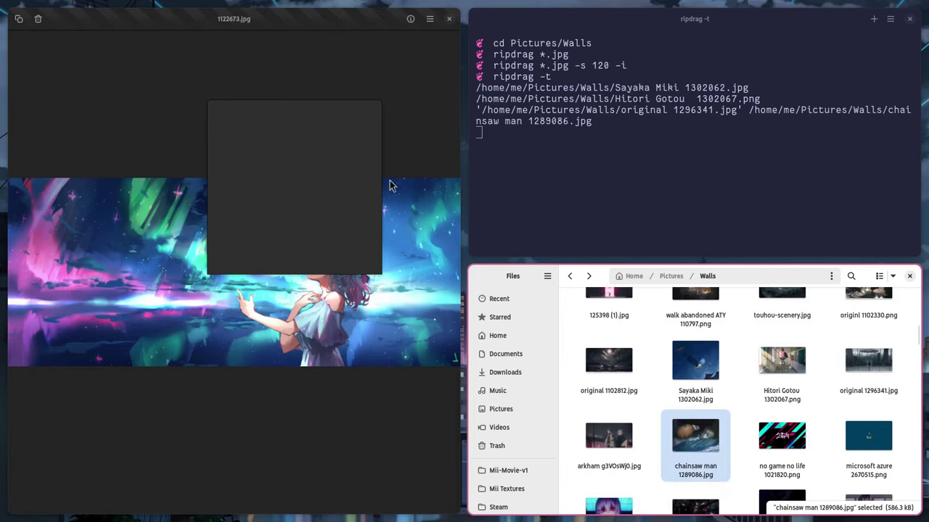
pyautogui.moveTo(740, 345); pyautogui.dragTo(893, 436)
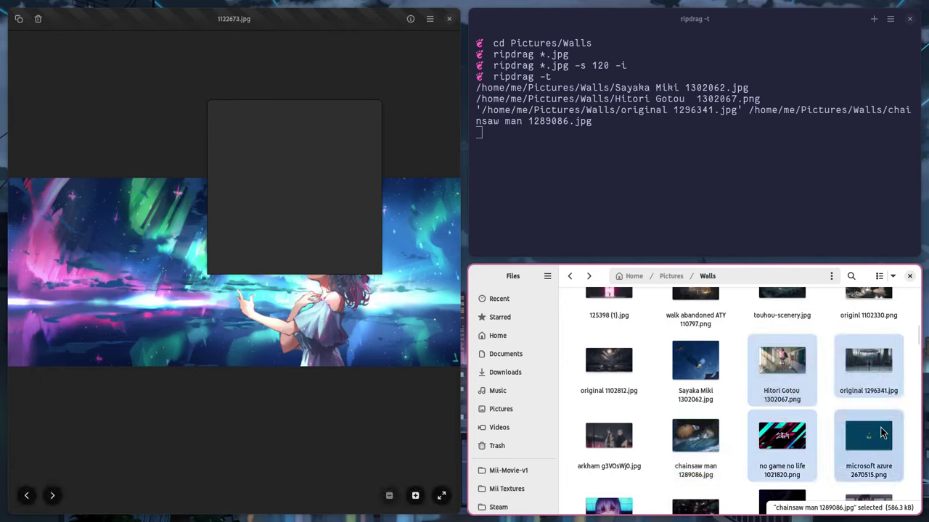
pyautogui.moveTo(790, 370); pyautogui.dragTo(273, 187)
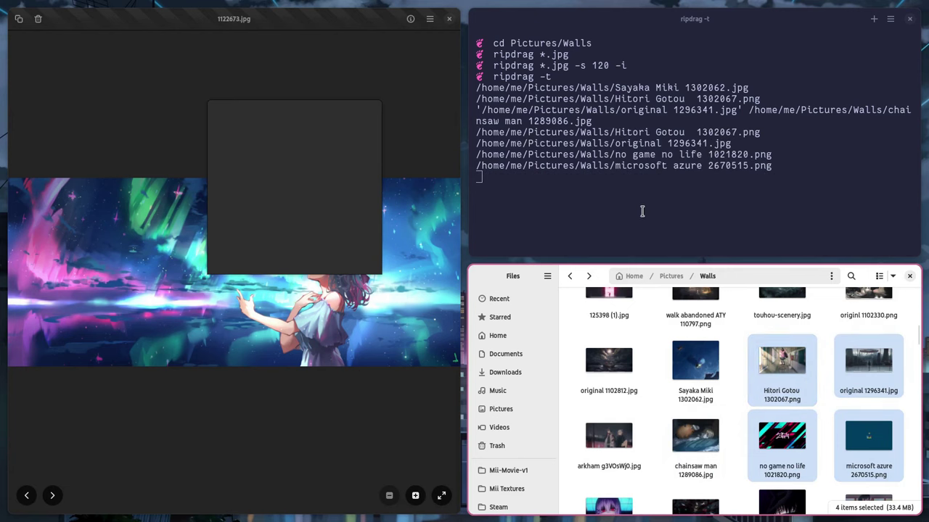
# Step: In the browser's ripdrag repository, open issue #19 from the Issues list
pyautogui.press('super+Page_Down')
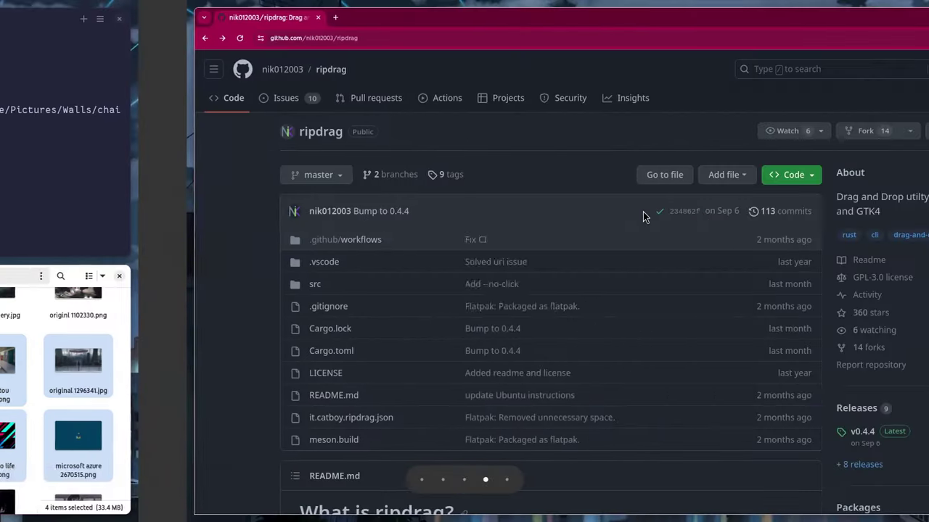
pyautogui.scroll(-1, 405, 250)
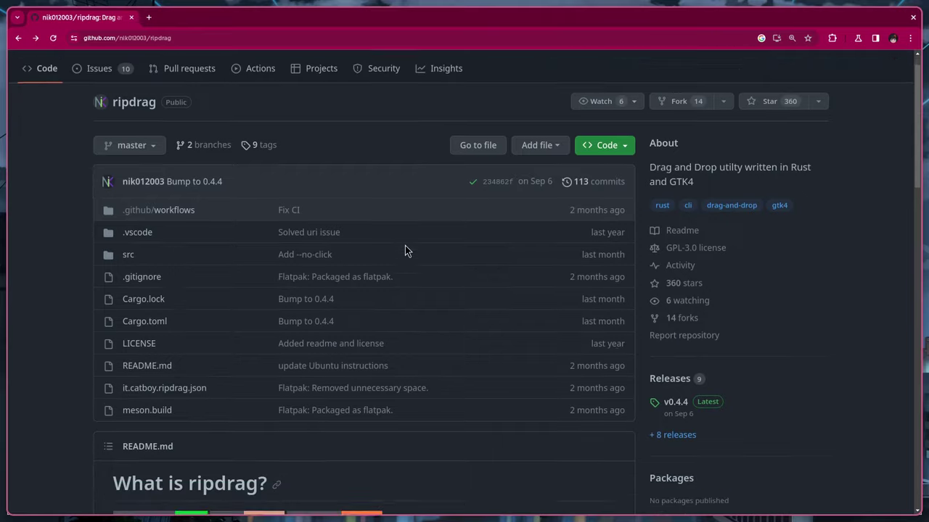
pyautogui.scroll(-2, 405, 250)
pyautogui.scroll(-1, 405, 250)
pyautogui.scroll(-1, 405, 250)
pyautogui.scroll(2, 409, 239)
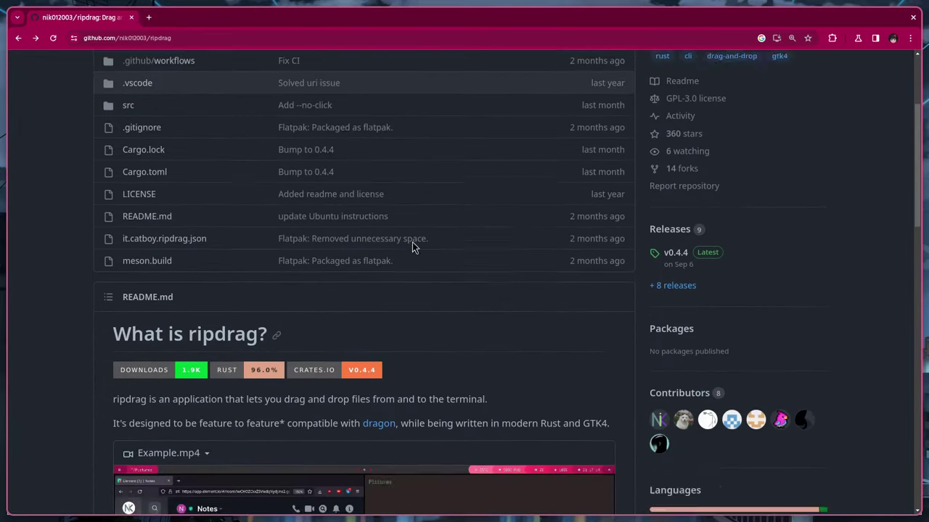
pyautogui.scroll(-6, 413, 242)
pyautogui.scroll(-4, 418, 242)
pyautogui.scroll(-4, 417, 242)
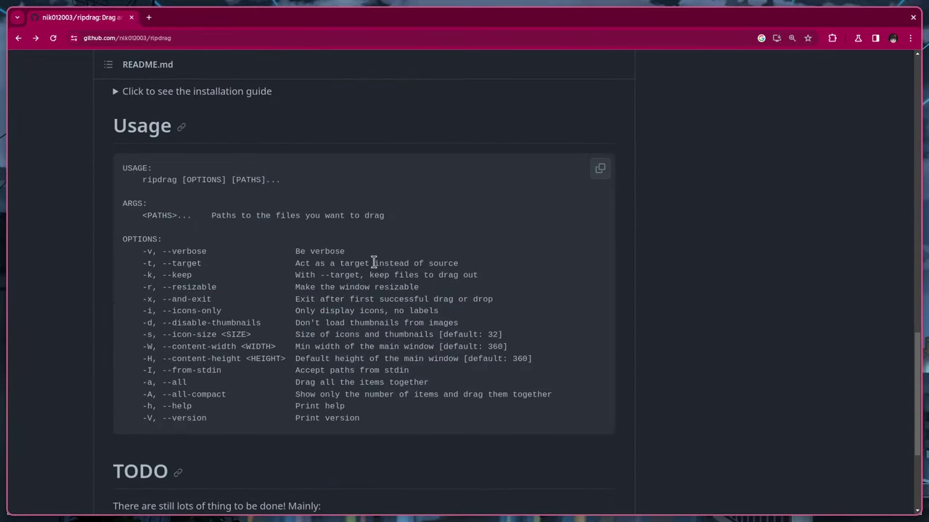
pyautogui.scroll(4, 373, 266)
pyautogui.scroll(10, 357, 255)
pyautogui.scroll(2, 356, 244)
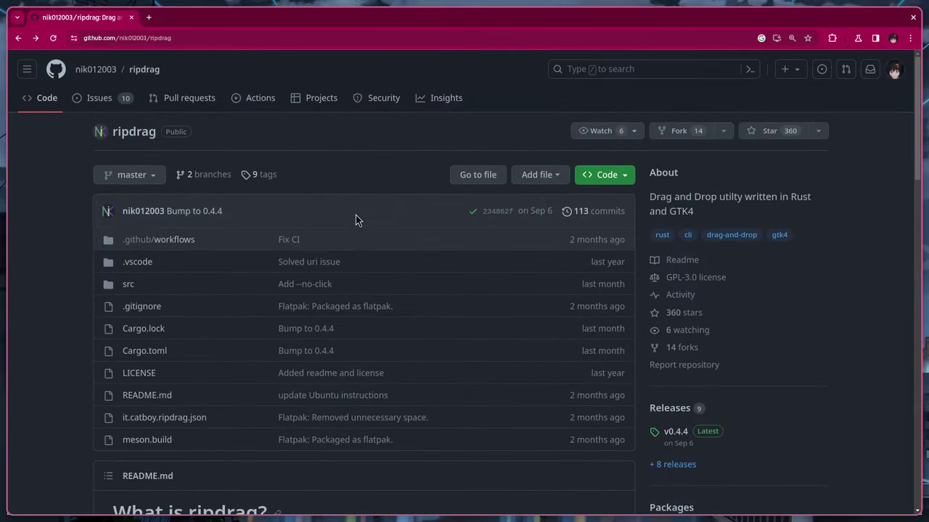
pyautogui.click(122, 98)
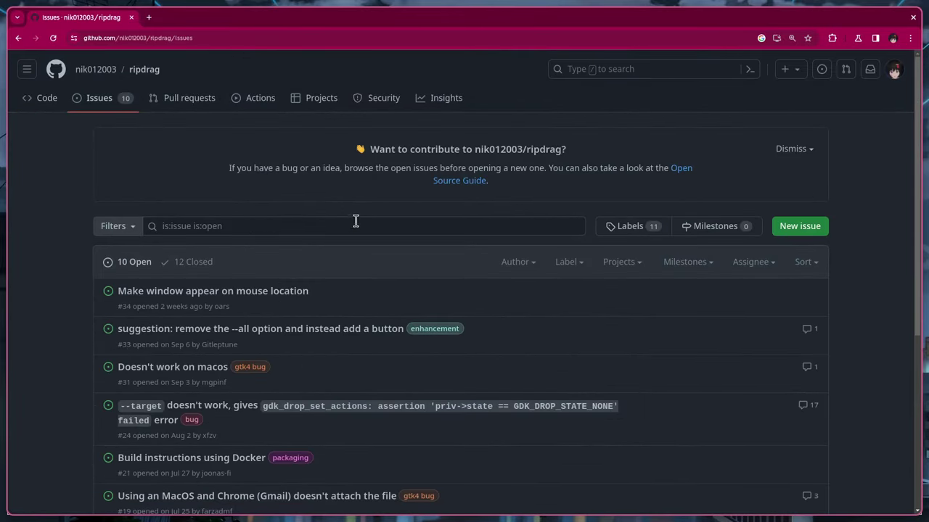
pyautogui.scroll(-3, 355, 222)
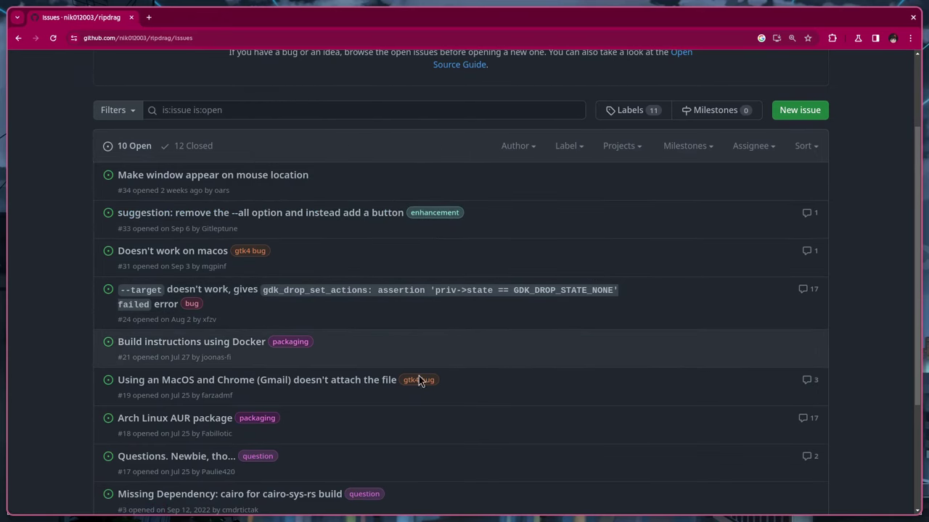
pyautogui.click(378, 387)
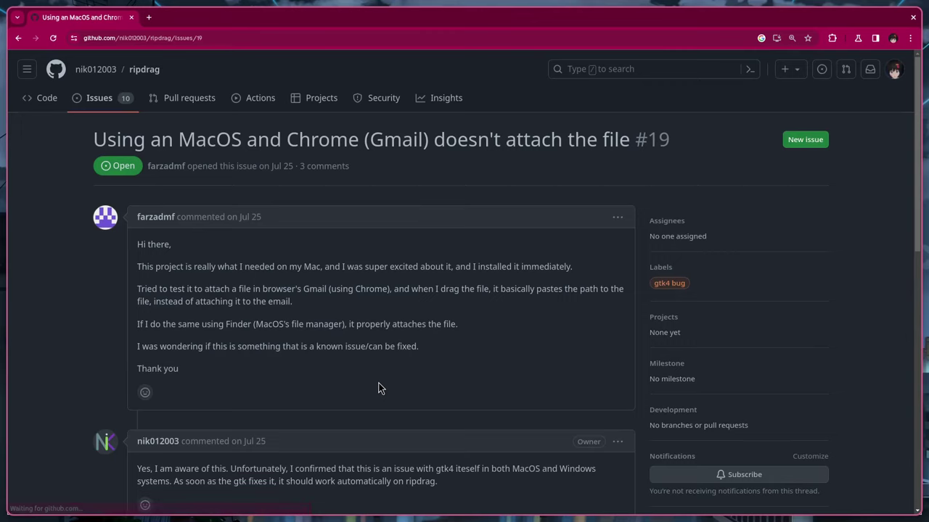
# Step: Highlight issue #19's opening sentence and the owner's reply about the gtk4 bug
pyautogui.tripleClick(379, 266)
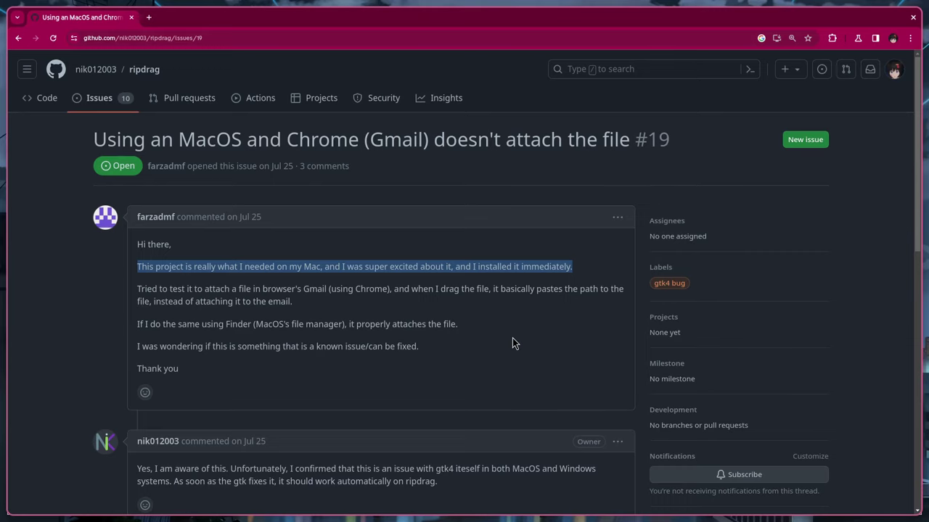
pyautogui.scroll(-2, 512, 338)
pyautogui.scroll(-3, 489, 319)
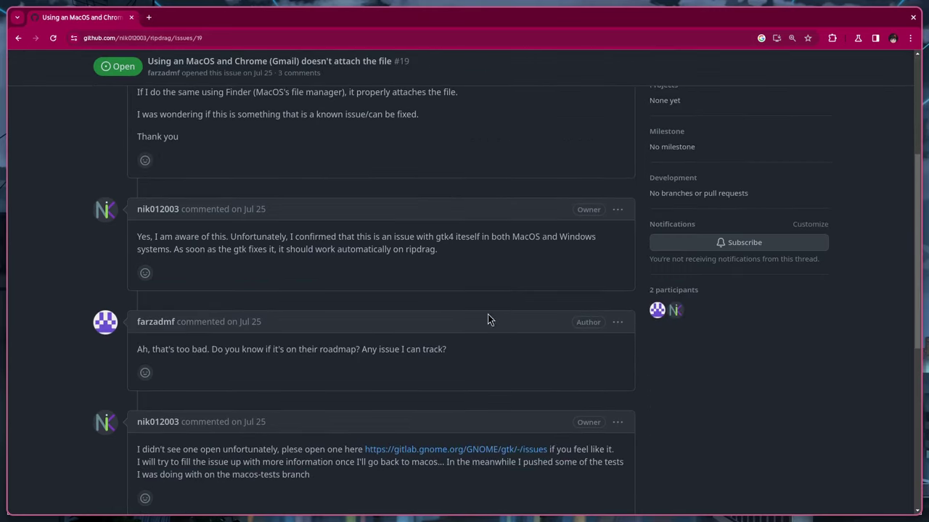
pyautogui.tripleClick(392, 241)
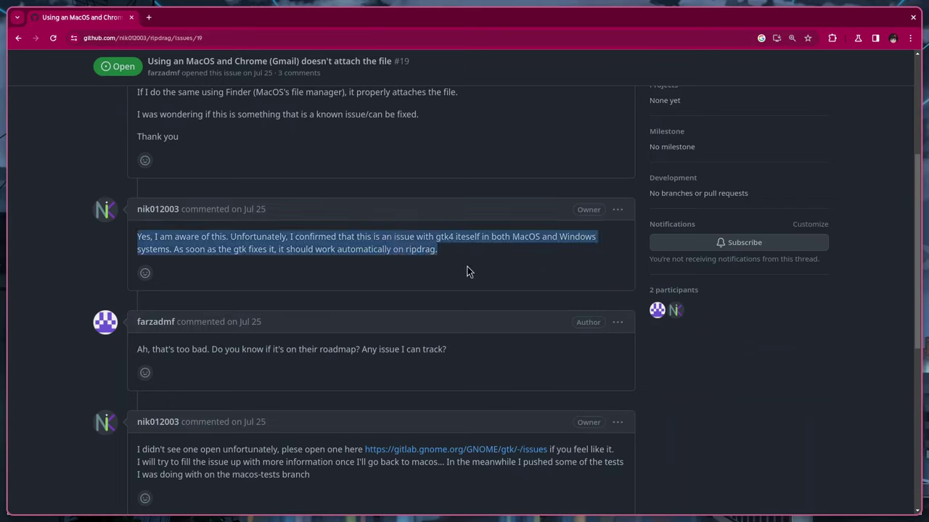